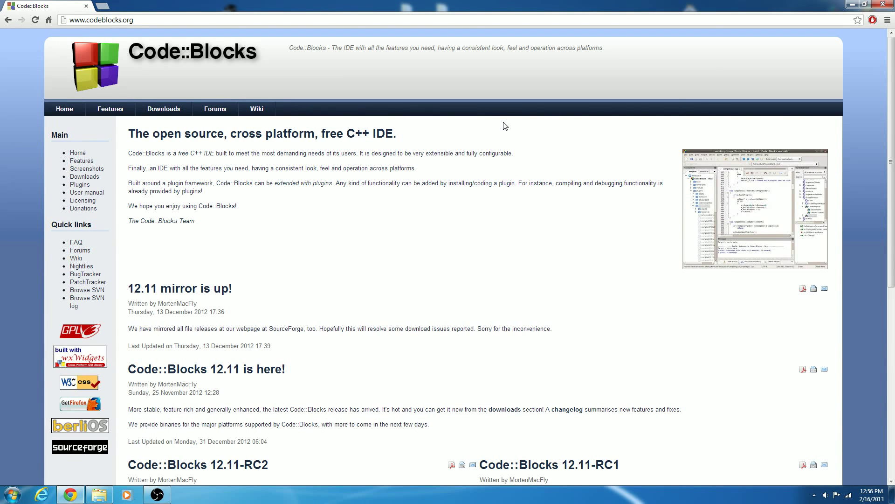
# On codeblocks.org, go to Downloads and open the binary release page.
pyautogui.moveTo(148, 135); pyautogui.dragTo(499, 138)
pyautogui.click(513, 144)
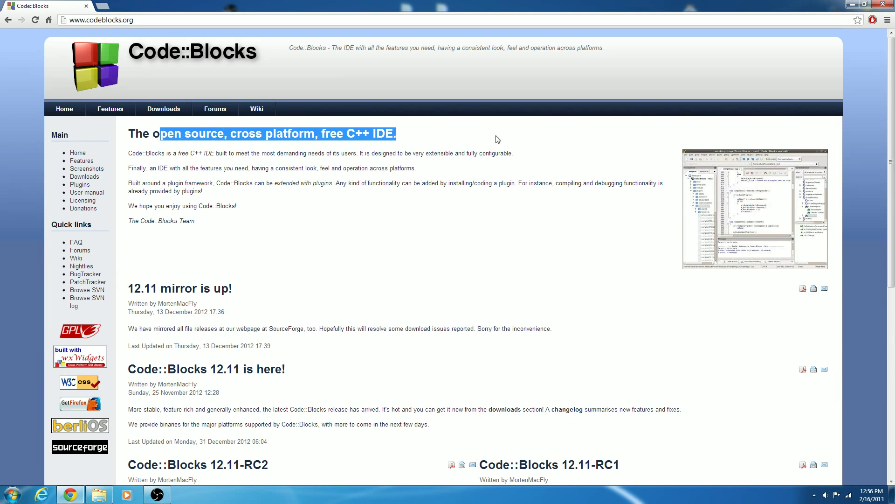
pyautogui.click(495, 140)
pyautogui.scroll(-5, 360, 293)
pyautogui.scroll(5, 356, 295)
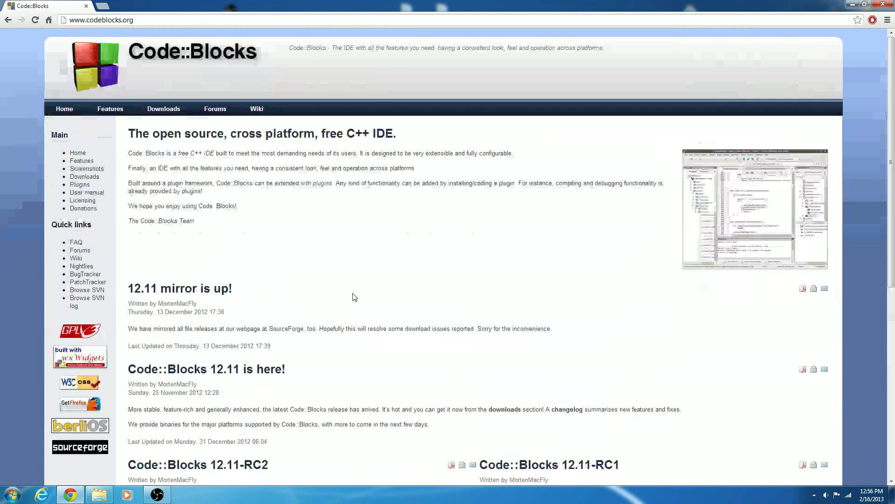
pyautogui.click(161, 118)
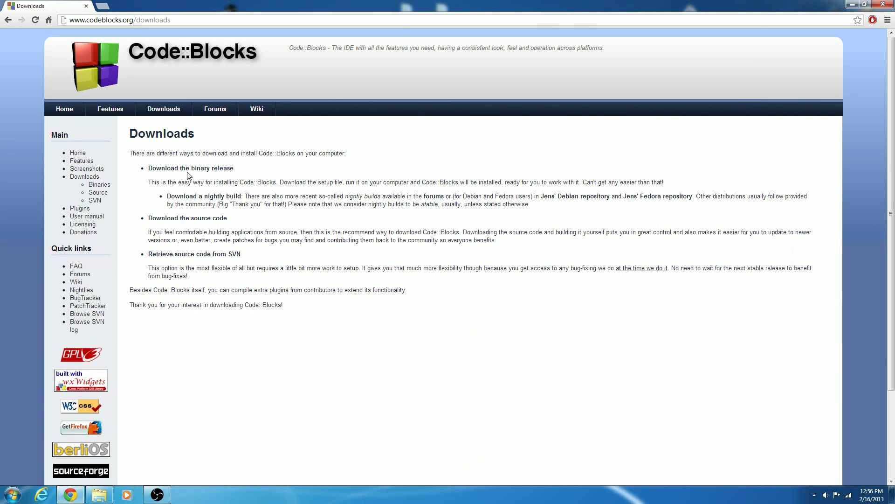
pyautogui.click(191, 169)
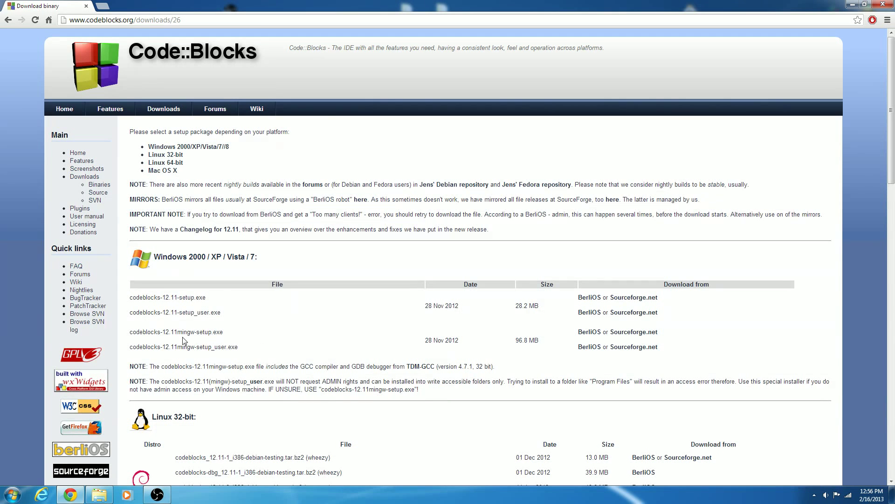
# Highlight the codeblocks-12.11mingw-setup.exe and setup_user file names in the Windows installer table.
pyautogui.moveTo(133, 333)
pyautogui.mouseDown()
pyautogui.moveTo(248, 335)
pyautogui.moveTo(147, 334)
pyautogui.moveTo(126, 128)
pyautogui.moveTo(130, 334)
pyautogui.mouseUp()
pyautogui.click(279, 337)
pyautogui.moveTo(230, 334); pyautogui.dragTo(134, 330)
pyautogui.click(131, 331)
pyautogui.moveTo(131, 332)
pyautogui.mouseDown()
pyautogui.moveTo(260, 336)
pyautogui.moveTo(132, 331)
pyautogui.moveTo(129, 127)
pyautogui.moveTo(132, 330)
pyautogui.mouseUp()
pyautogui.click(257, 336)
pyautogui.click(236, 333)
pyautogui.moveTo(161, 334); pyautogui.dragTo(227, 334)
pyautogui.moveTo(215, 349); pyautogui.dragTo(229, 346)
pyautogui.click(256, 349)
pyautogui.moveTo(134, 347); pyautogui.dragTo(238, 347)
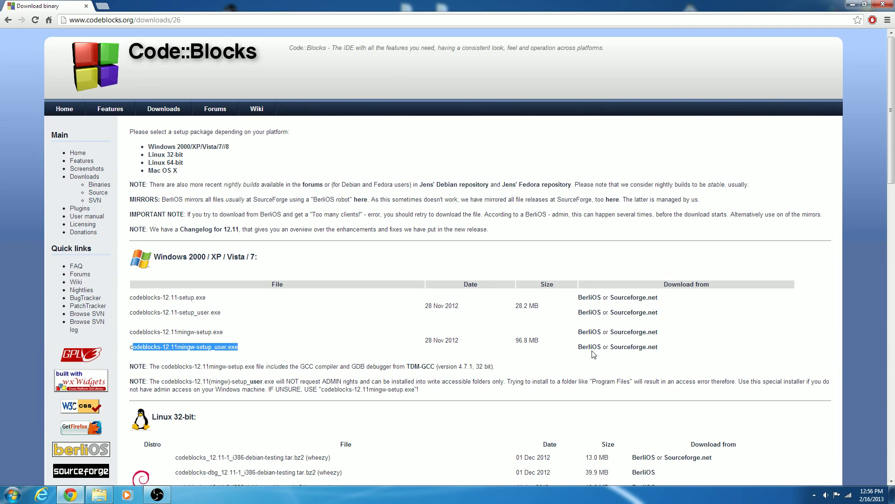
pyautogui.click(172, 331)
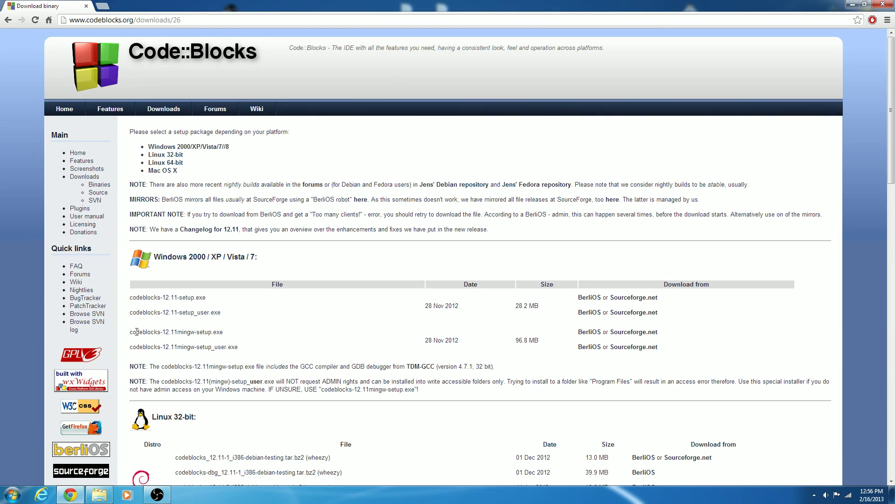
pyautogui.moveTo(149, 333)
pyautogui.mouseDown()
pyautogui.moveTo(230, 335)
pyautogui.moveTo(139, 333)
pyautogui.mouseUp()
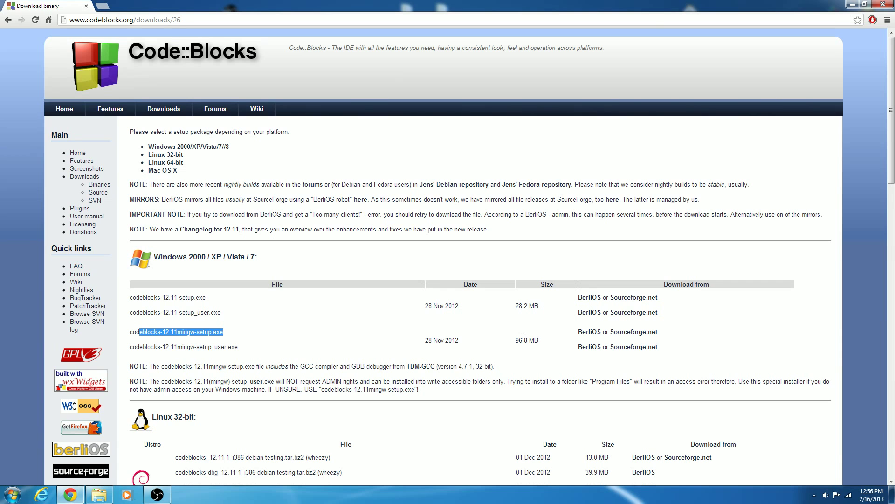
# Start and cancel the Sourceforge download of codeblocks-12.11mingw-setup.exe, then close Chrome.
pyautogui.click(631, 334)
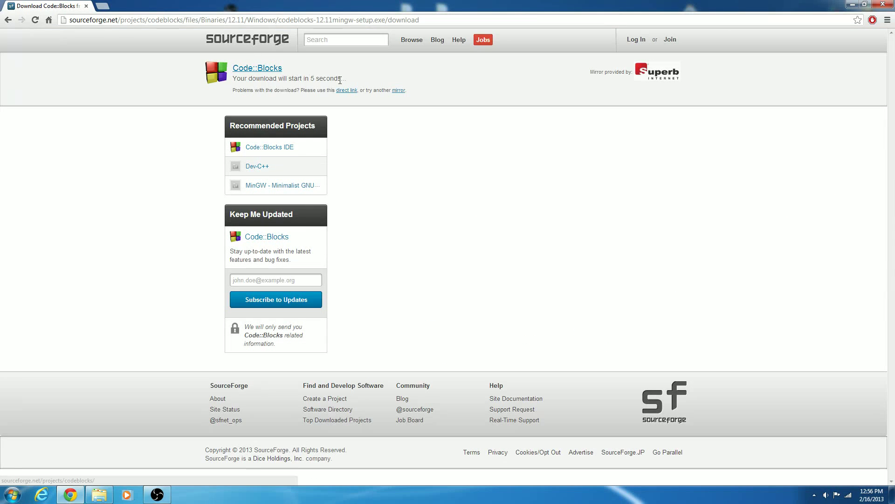
pyautogui.moveTo(230, 80); pyautogui.dragTo(376, 80)
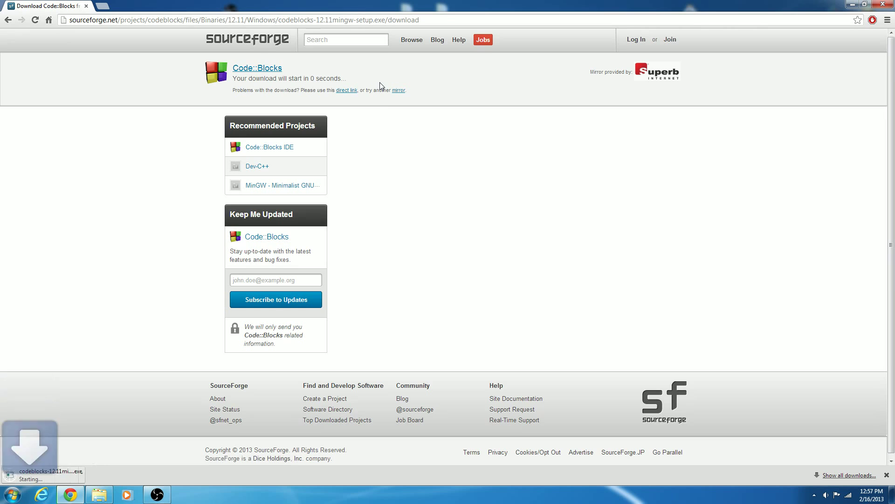
pyautogui.rightClick(76, 473)
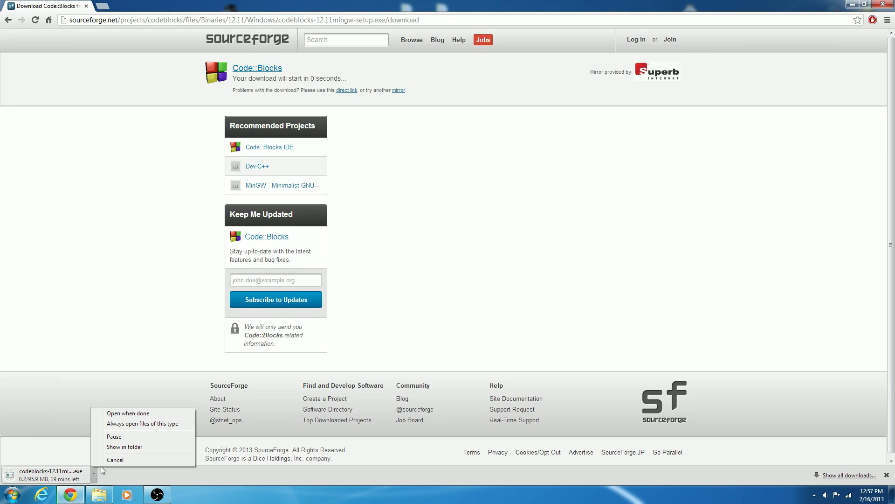
pyautogui.click(116, 459)
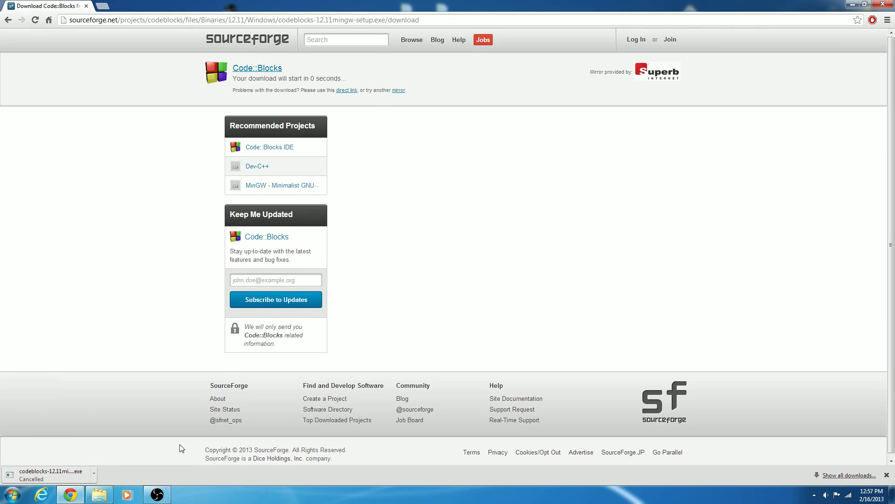
pyautogui.click(877, 4)
pyautogui.moveTo(599, 257); pyautogui.dragTo(278, 179)
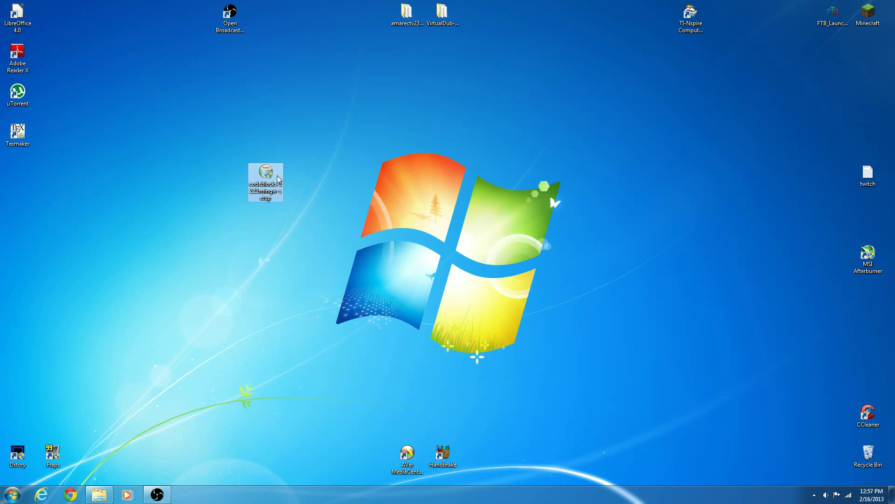
# Run the CodeBlocks setup file and accept the license agreement.
pyautogui.doubleClick(279, 180)
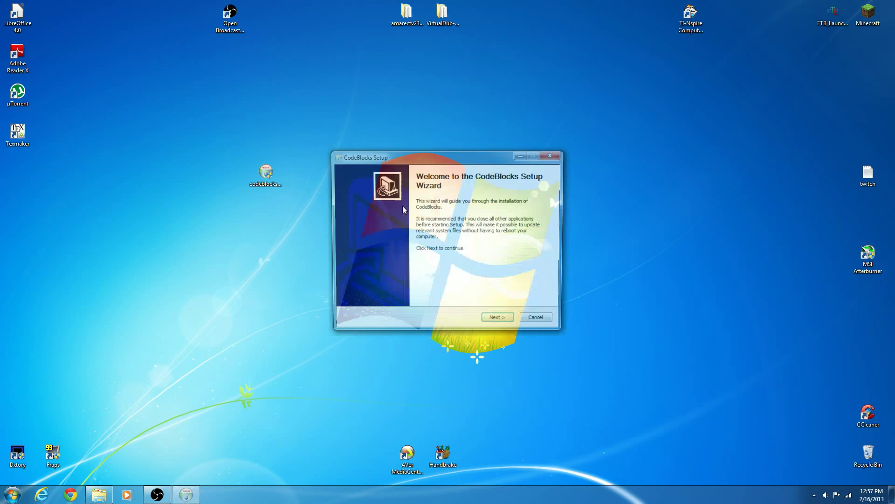
pyautogui.click(498, 317)
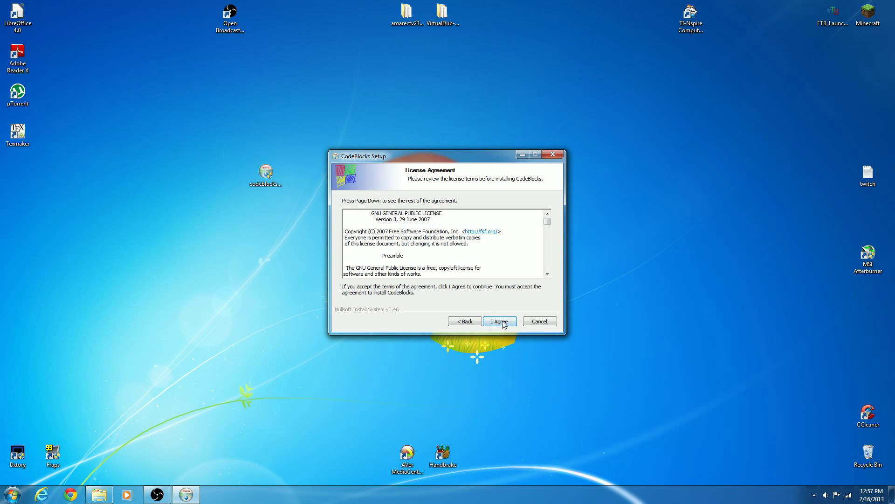
pyautogui.click(503, 324)
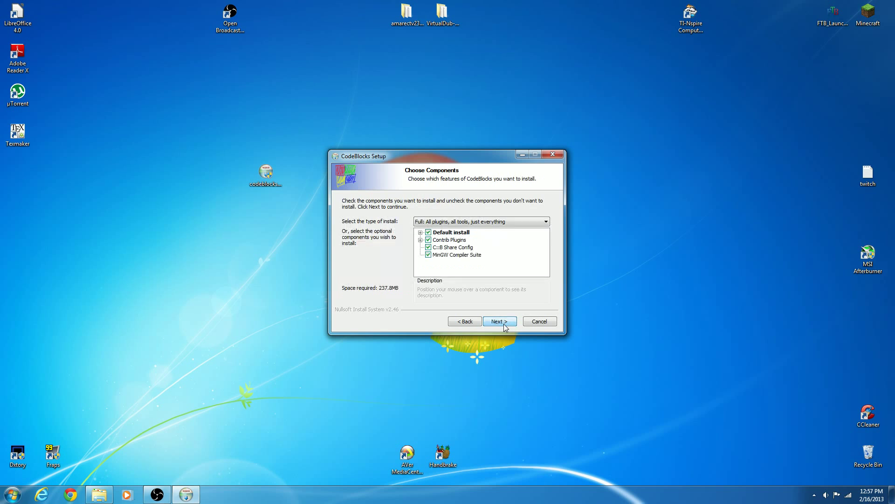
# Keep the Full install type with all components, including MinGW Compiler Suite, checked.
pyautogui.click(476, 222)
pyautogui.click(467, 231)
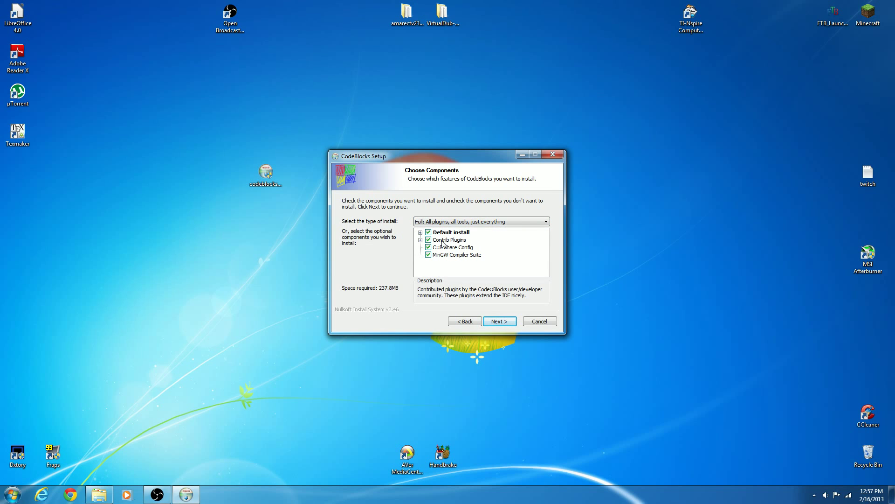
pyautogui.click(421, 240)
pyautogui.scroll(-2, 428, 246)
pyautogui.scroll(-4, 428, 246)
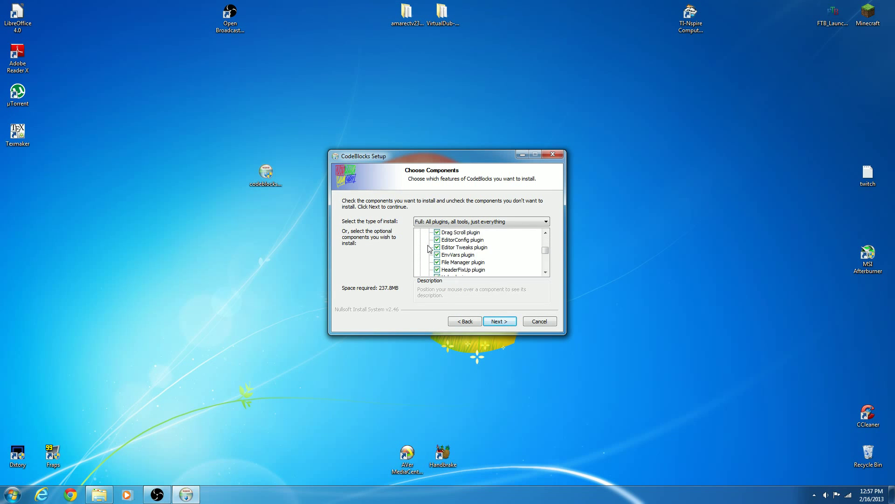
pyautogui.scroll(6, 428, 252)
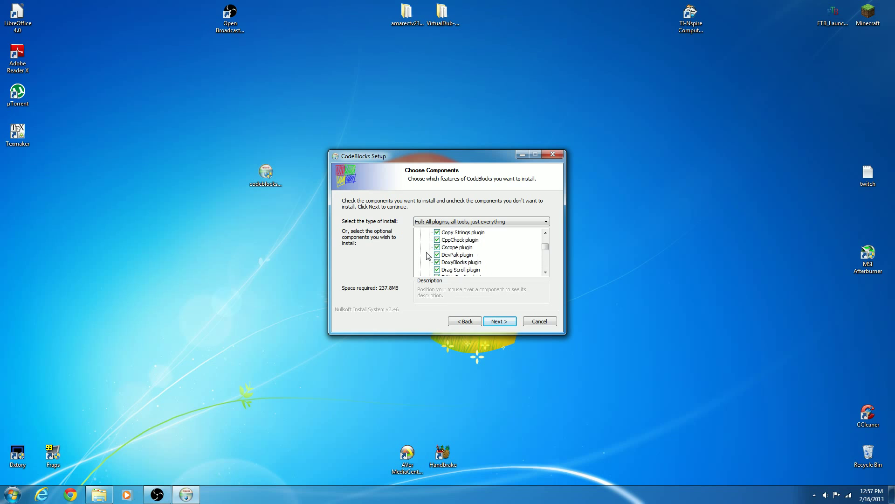
pyautogui.click(420, 240)
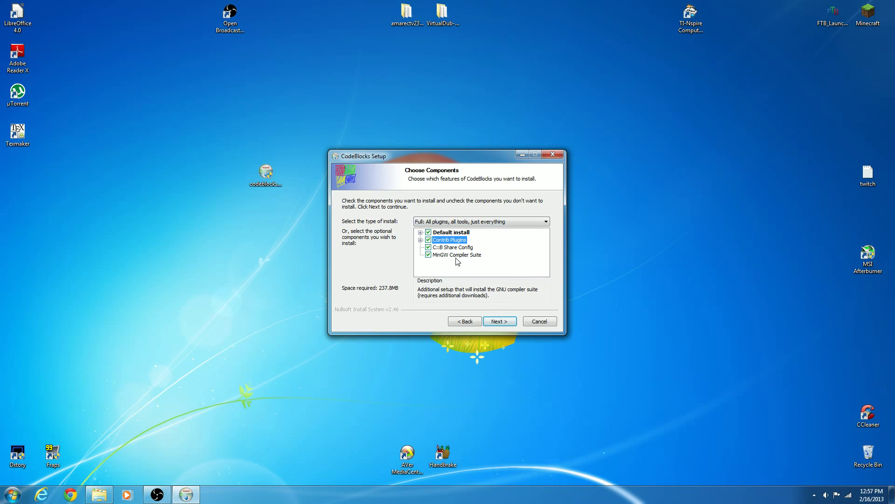
# Keep C:\Program Files (x86)\CodeBlocks as the destination folder and start installing.
pyautogui.click(509, 325)
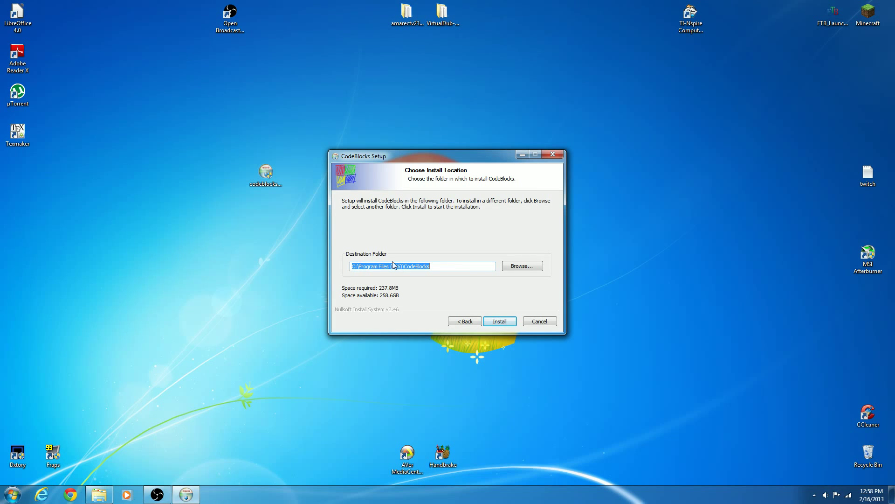
pyautogui.click(357, 266)
pyautogui.moveTo(390, 267); pyautogui.dragTo(524, 297)
pyautogui.click(500, 321)
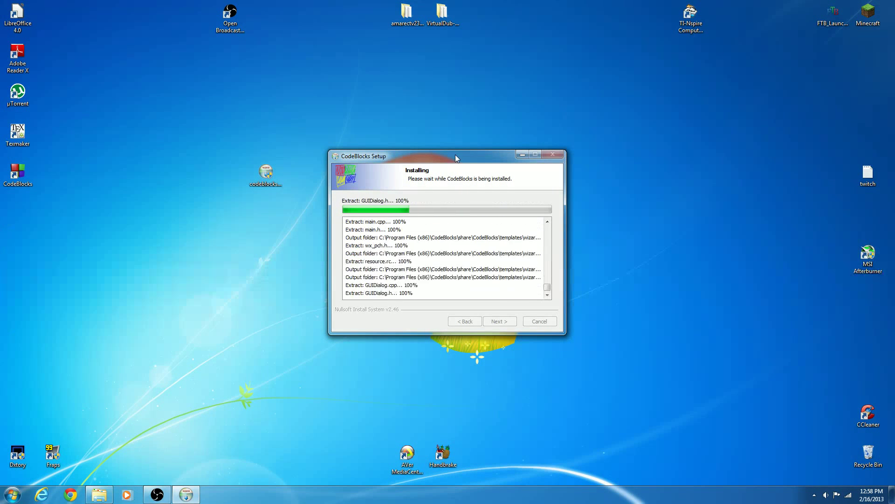
# Open Local Disk (C:) from Computer and snap its window to the screen's right half.
pyautogui.press('super')
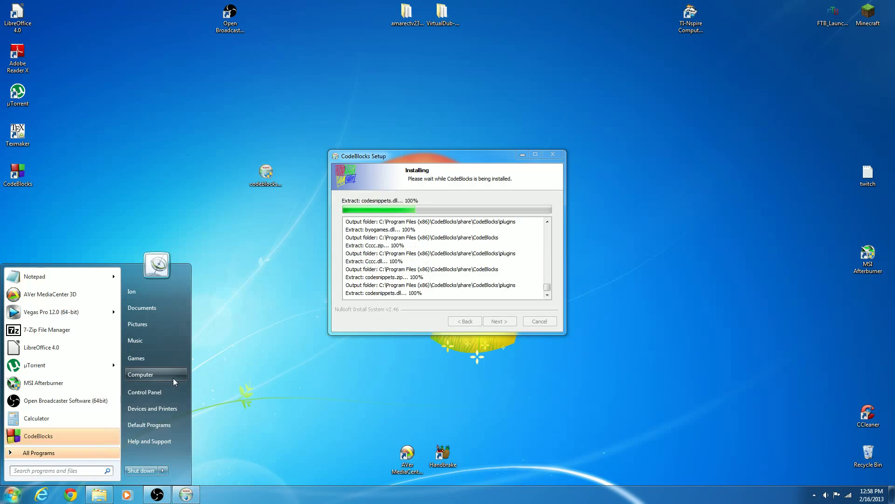
pyautogui.click(173, 377)
pyautogui.doubleClick(422, 226)
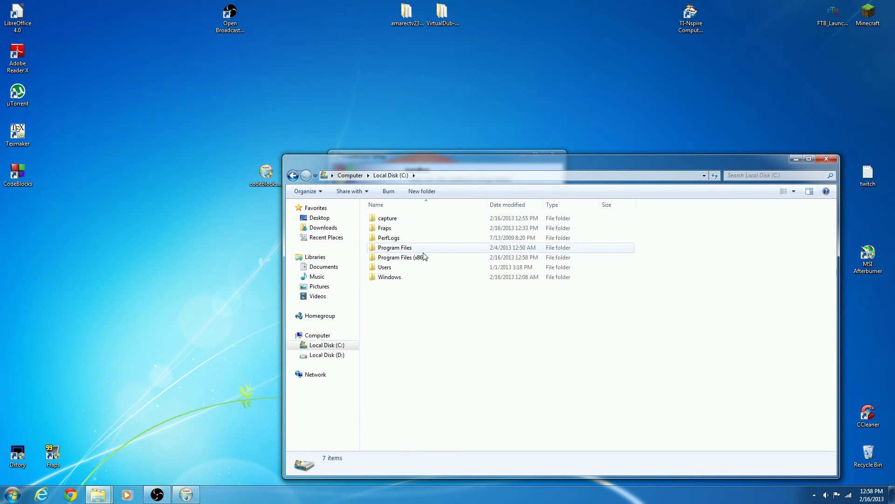
pyautogui.moveTo(449, 164); pyautogui.dragTo(894, 153)
pyautogui.moveTo(389, 153); pyautogui.dragTo(222, 154)
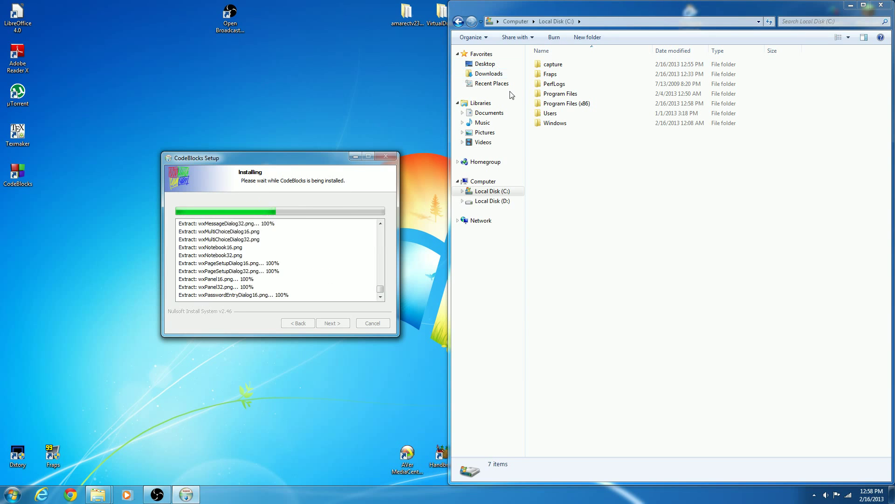
pyautogui.moveTo(610, 279); pyautogui.dragTo(583, 57)
# Move the installer aside and return Explorer to the Computer drives view while installation finishes.
pyautogui.click(613, 272)
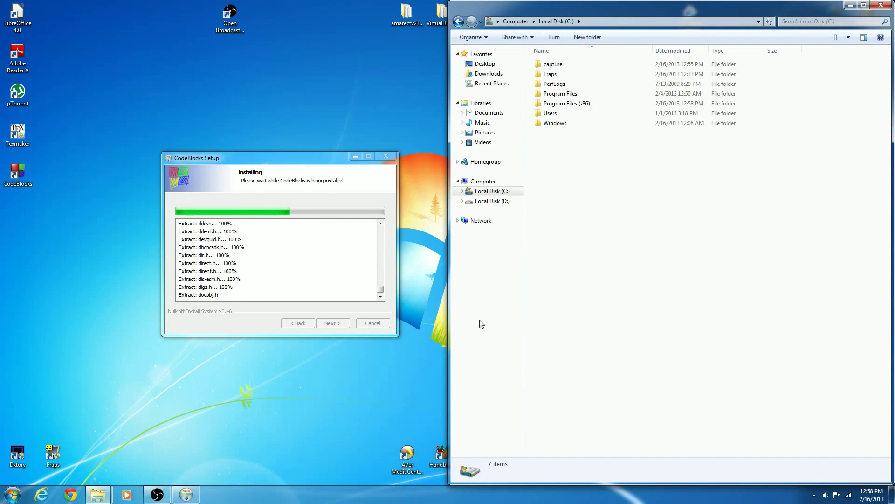
pyautogui.moveTo(309, 161); pyautogui.dragTo(243, 142)
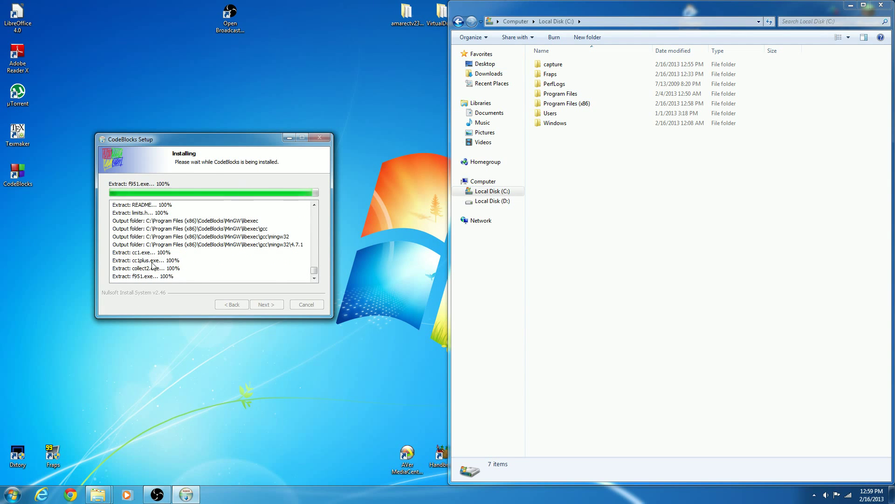
pyautogui.click(520, 22)
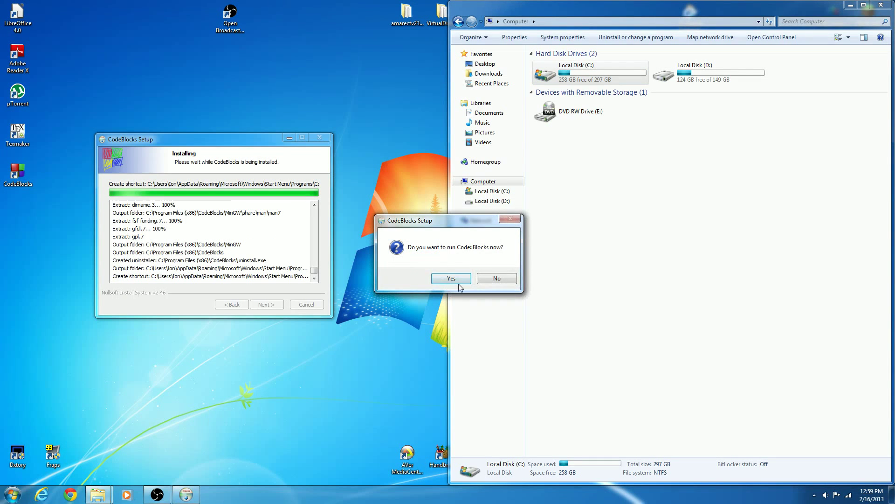
# Decline running Code::Blocks now and finish the setup wizard.
pyautogui.click(496, 278)
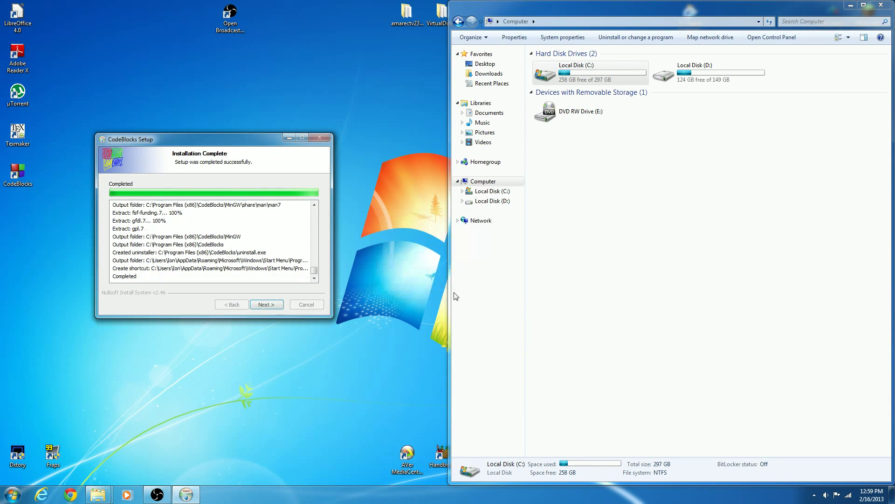
pyautogui.click(269, 304)
pyautogui.click(270, 304)
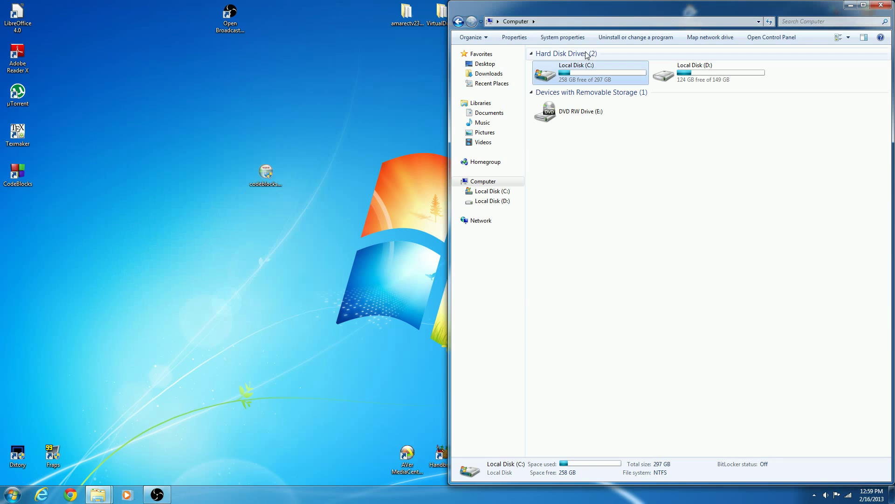
# Close the Explorer window and launch Code::Blocks from its desktop shortcut.
pyautogui.doubleClick(593, 67)
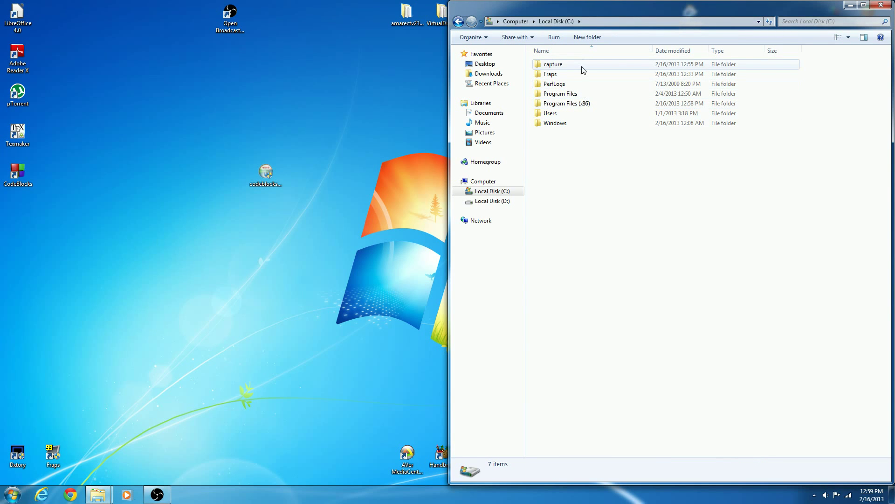
pyautogui.click(881, 5)
pyautogui.doubleClick(18, 175)
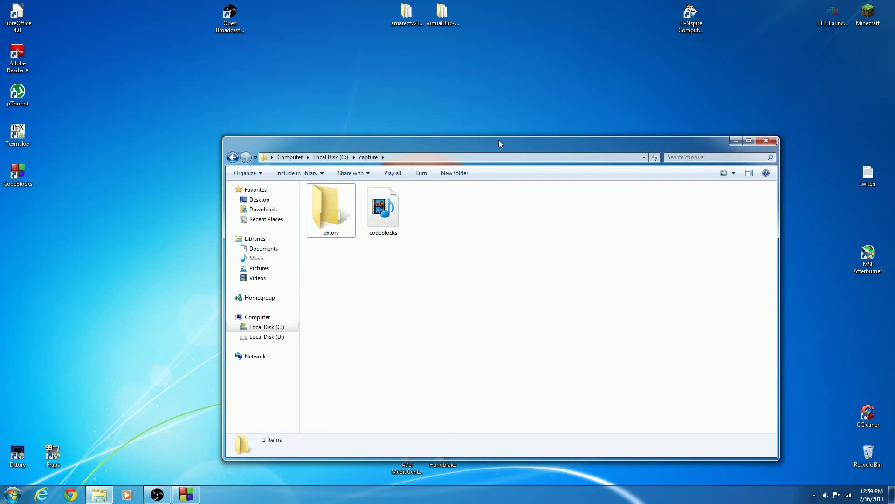
# Close the file browser and make the detected GNU GCC Compiler the default compiler.
pyautogui.moveTo(499, 142); pyautogui.dragTo(893, 219)
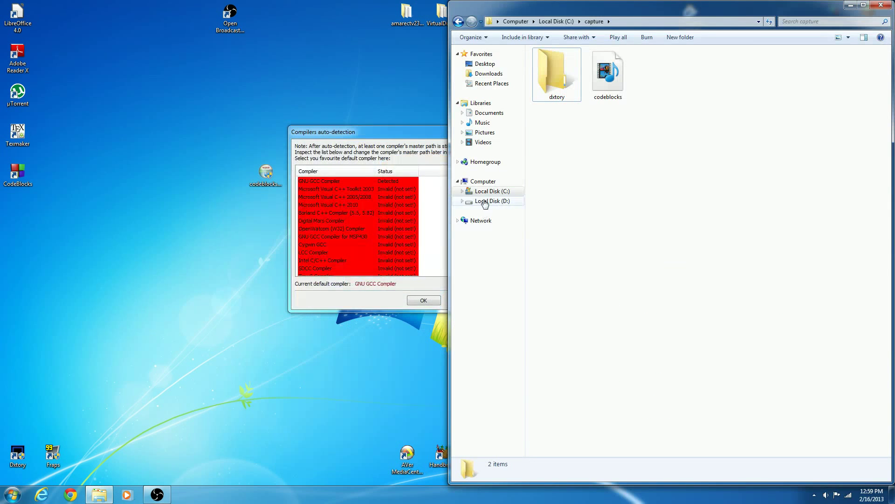
pyautogui.click(504, 192)
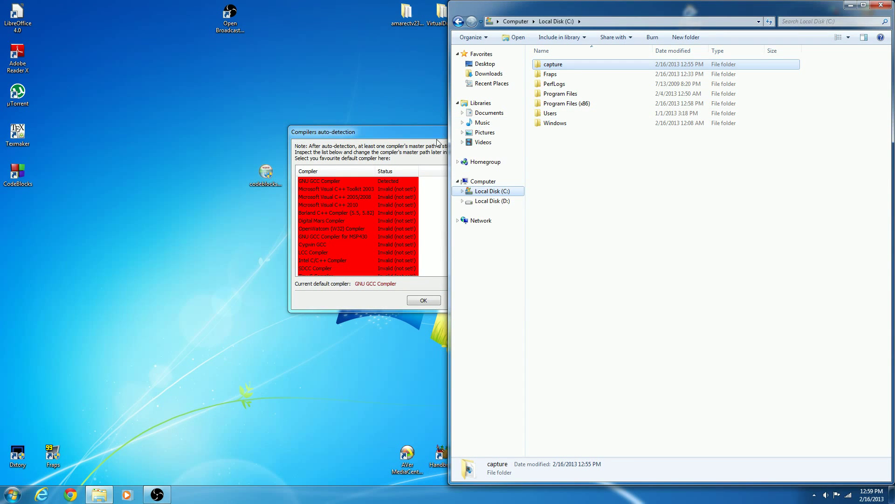
pyautogui.click(312, 178)
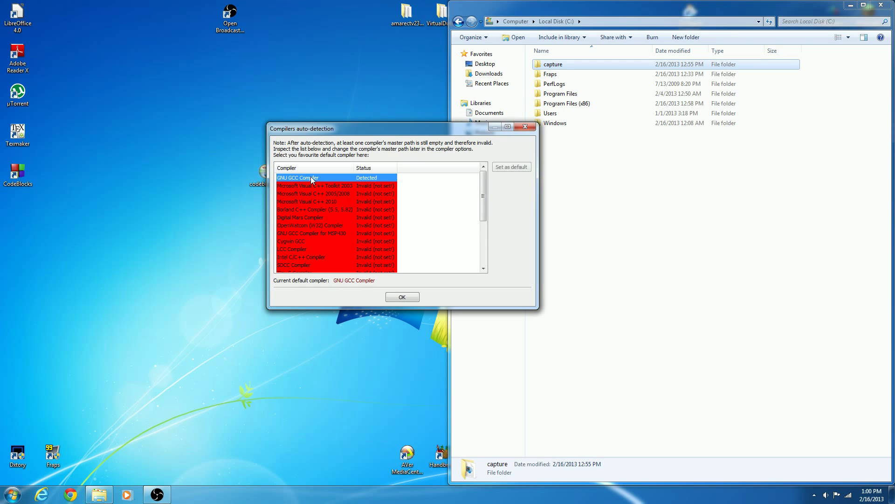
pyautogui.click(879, 6)
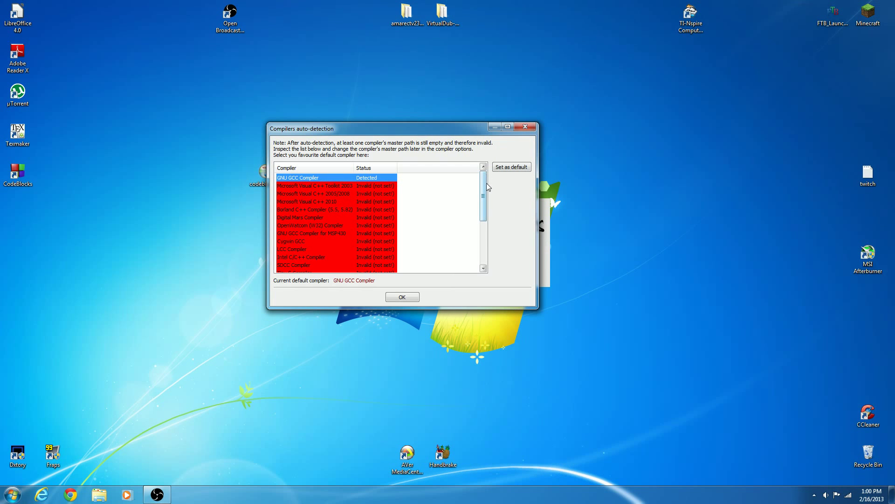
pyautogui.click(529, 167)
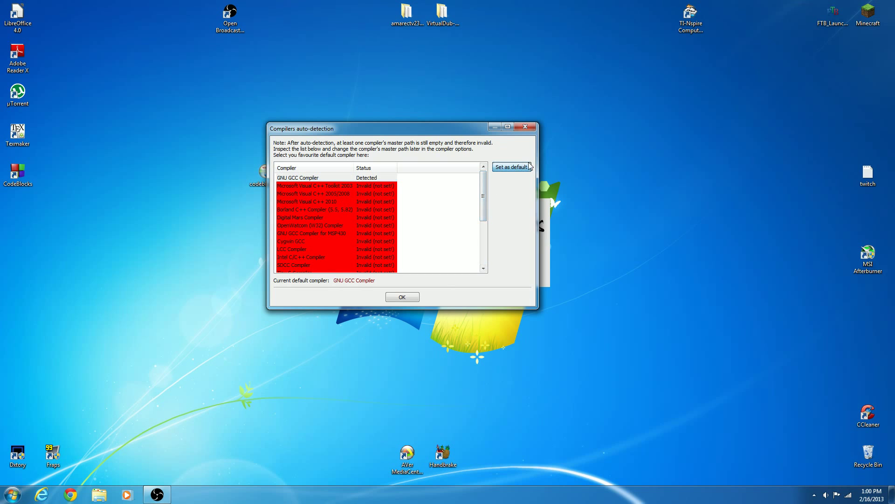
# Confirm the compiler choice and associate Code::Blocks with C/C++ file types.
pyautogui.click(401, 296)
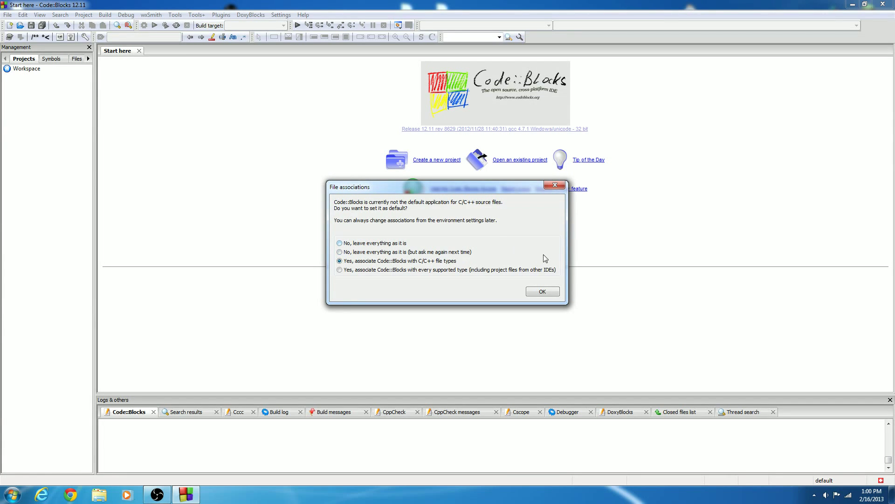
pyautogui.click(542, 291)
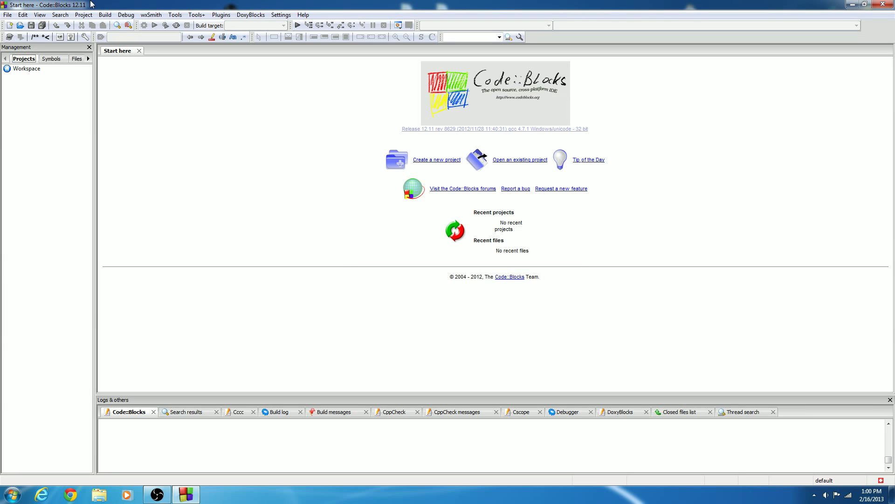
# Start a new project via File > New > Project... using the Console application template.
pyautogui.click(8, 16)
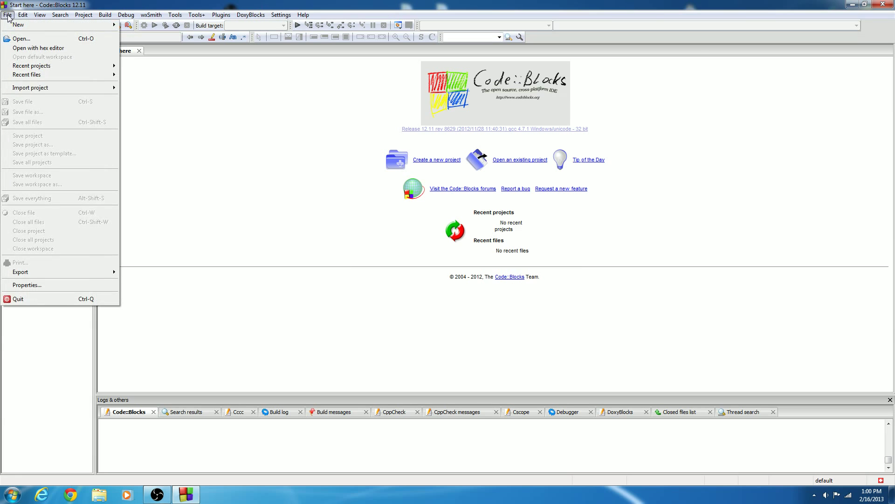
pyautogui.click(46, 4)
pyautogui.click(8, 15)
pyautogui.moveTo(19, 25)
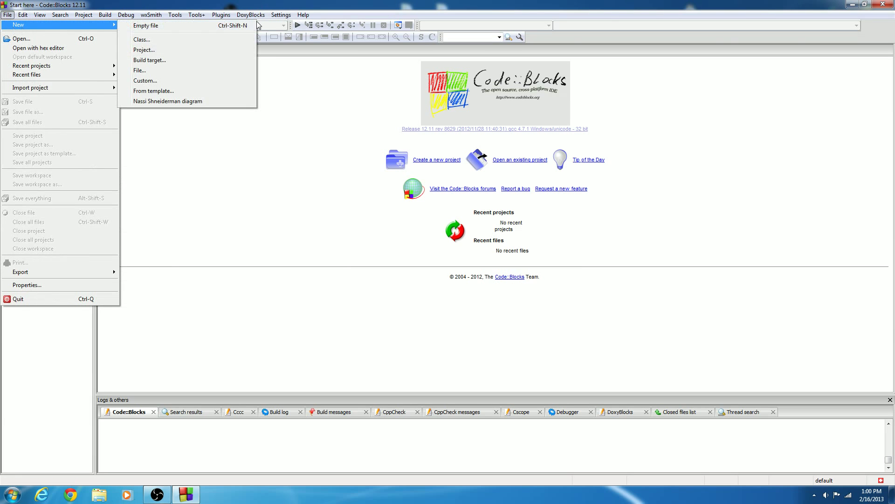
pyautogui.click(207, 51)
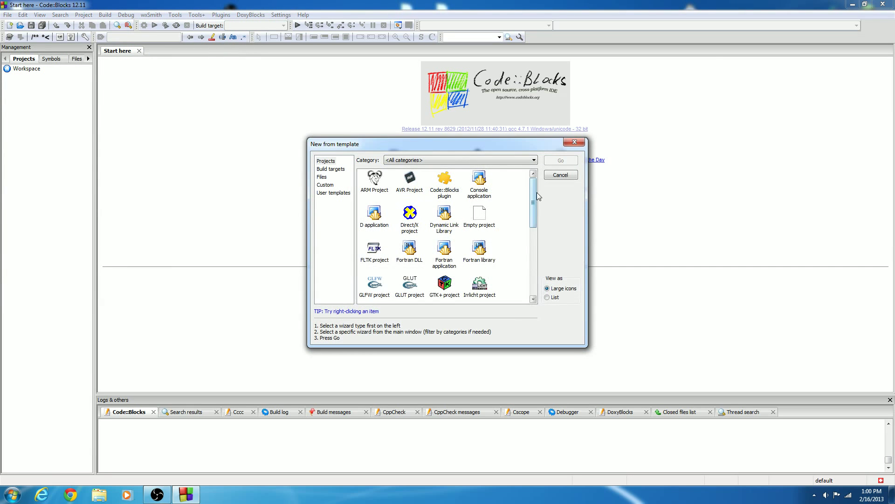
pyautogui.moveTo(534, 194)
pyautogui.mouseDown()
pyautogui.moveTo(533, 264)
pyautogui.moveTo(533, 191)
pyautogui.mouseUp()
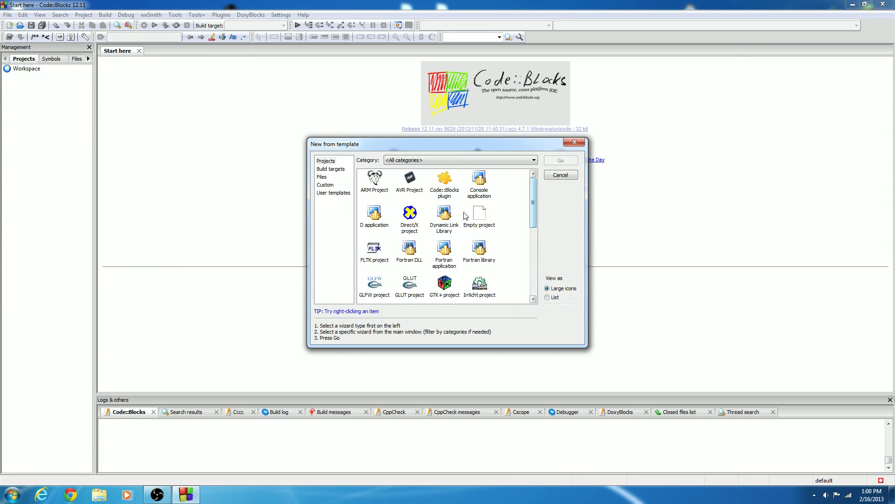
pyautogui.click(484, 180)
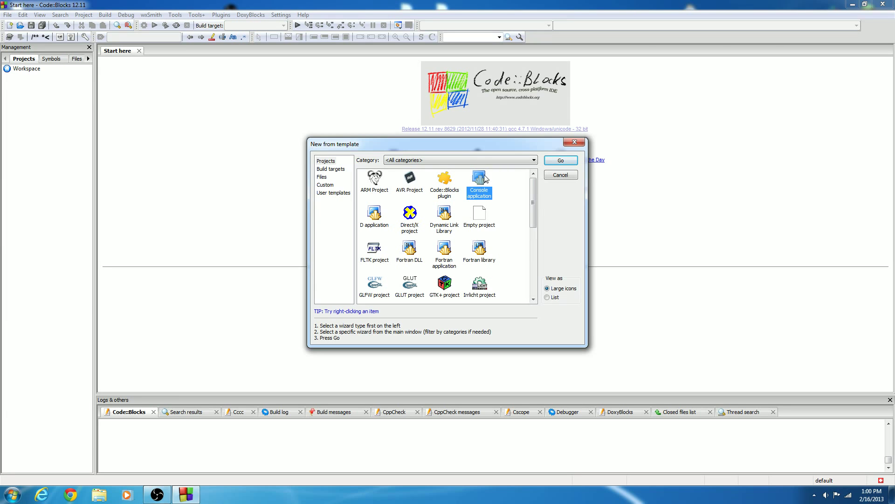
pyautogui.doubleClick(484, 181)
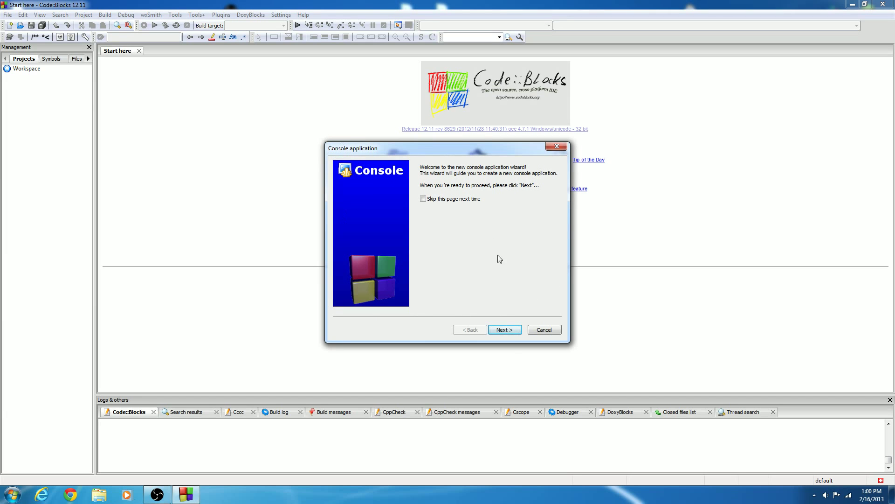
# Choose C++ as the console project's language and title the project 'test'.
pyautogui.click(509, 329)
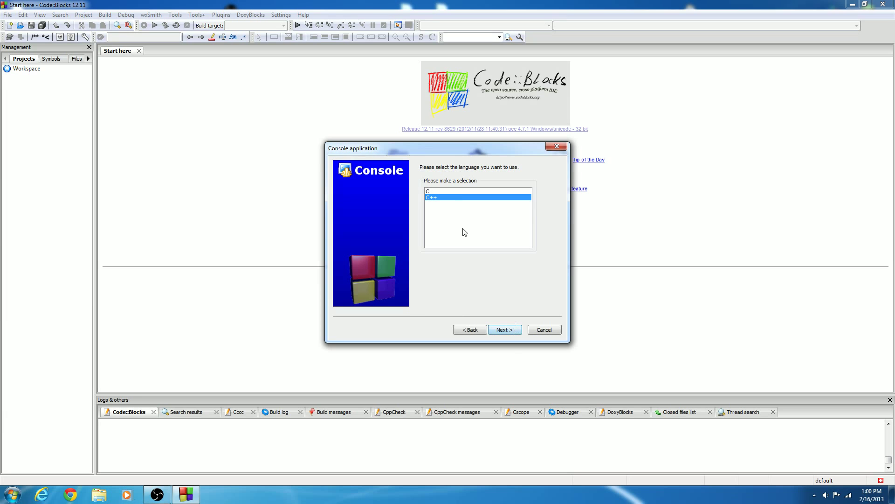
pyautogui.click(509, 330)
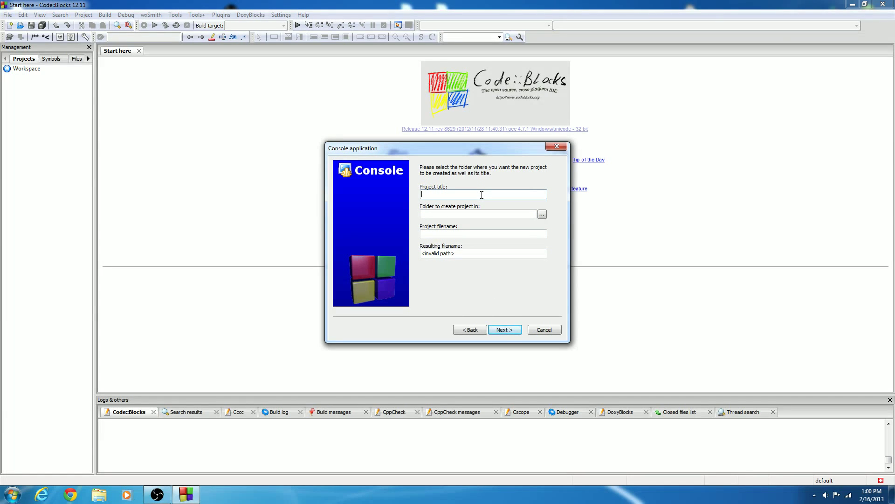
pyautogui.write('test')
# Set My Documents as the folder to create the project in.
pyautogui.click(542, 214)
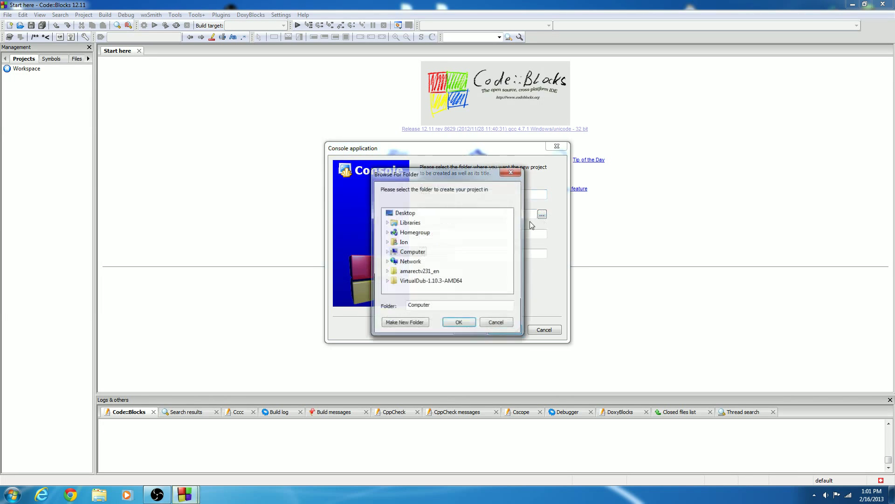
pyautogui.click(387, 242)
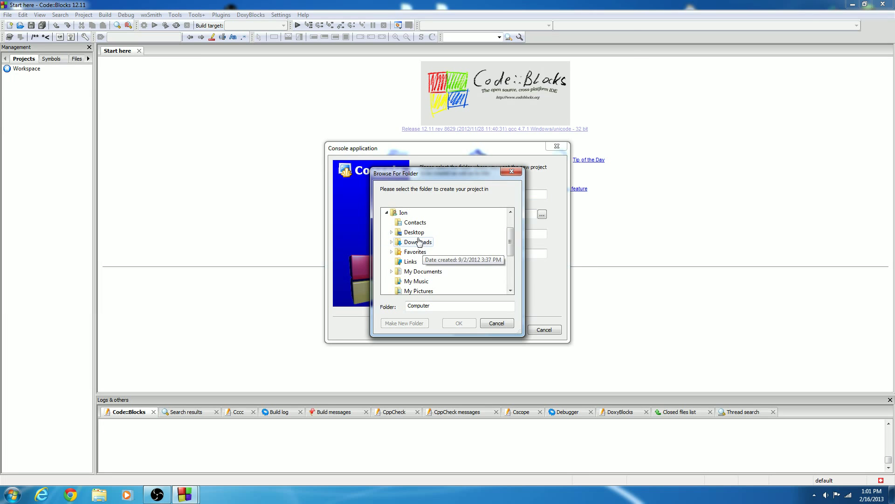
pyautogui.click(422, 272)
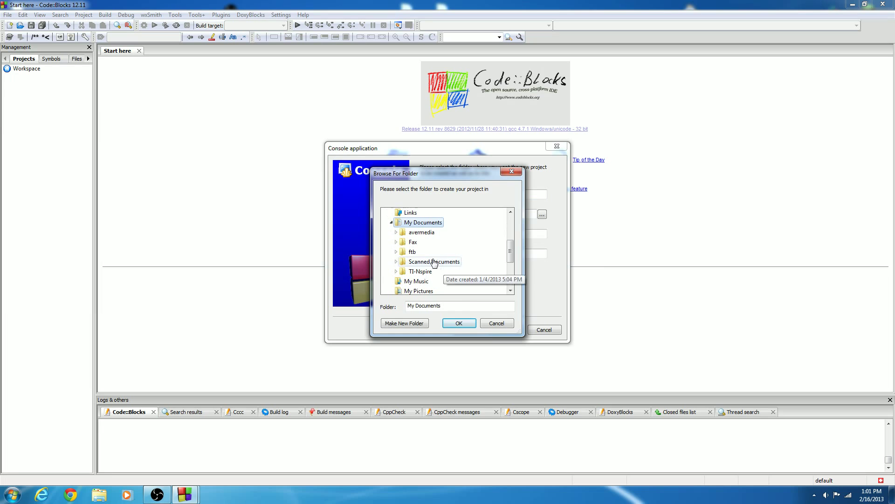
pyautogui.click(459, 323)
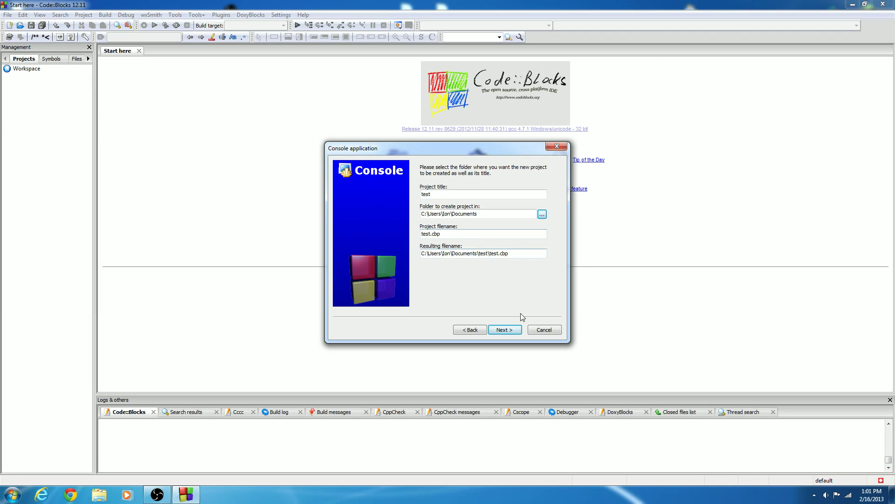
# Keep the GNU GCC Compiler with its default configurations and finish the project.
pyautogui.click(516, 328)
pyautogui.click(446, 195)
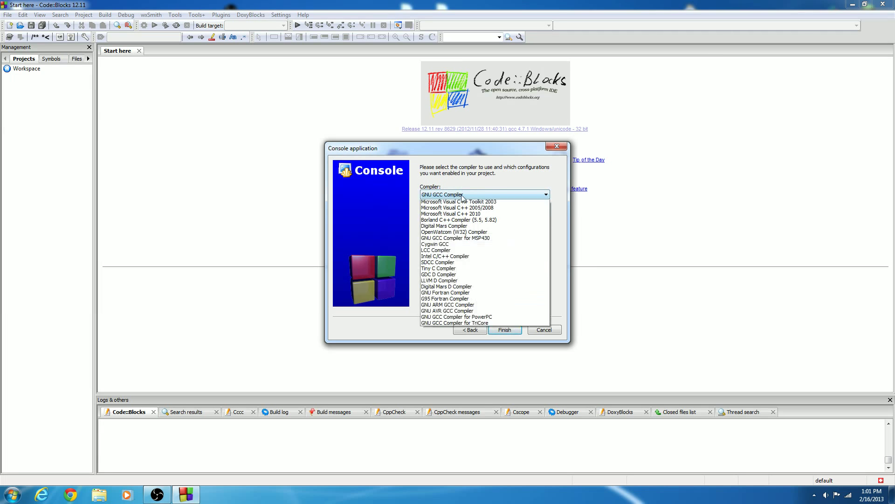
pyautogui.click(485, 154)
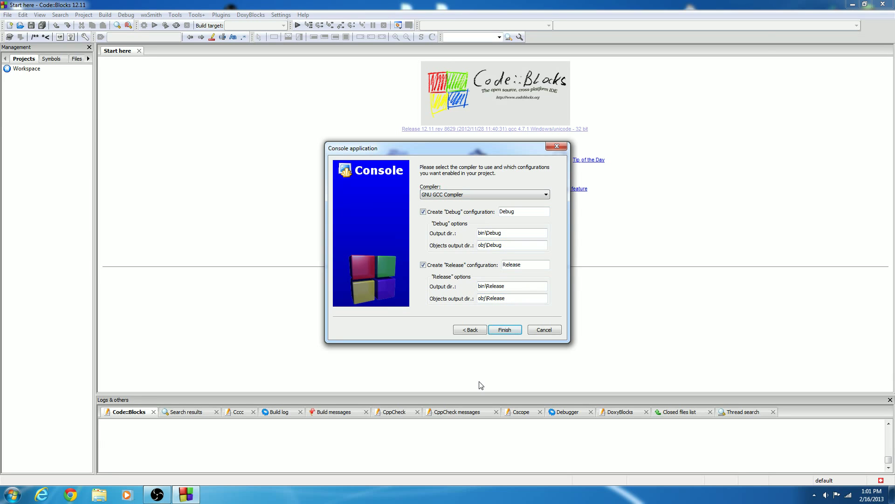
pyautogui.click(503, 329)
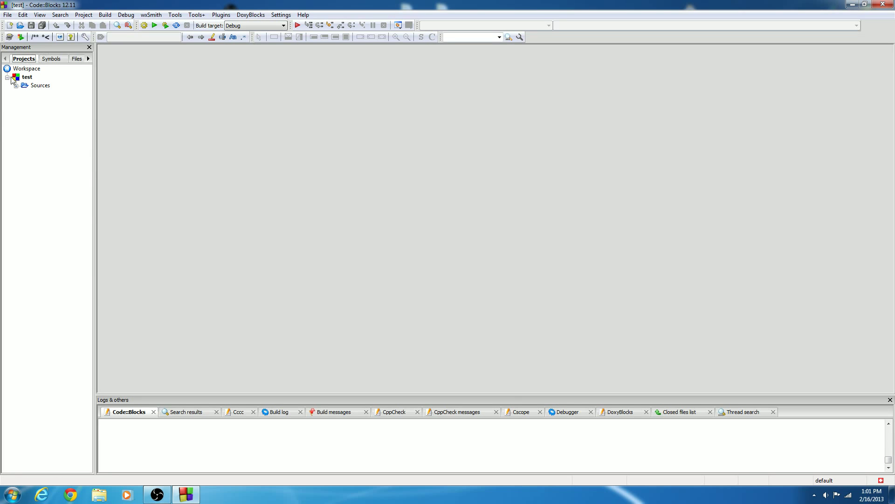
# Expand the Sources folder and open main.cpp in the editor.
pyautogui.click(33, 86)
pyautogui.click(17, 86)
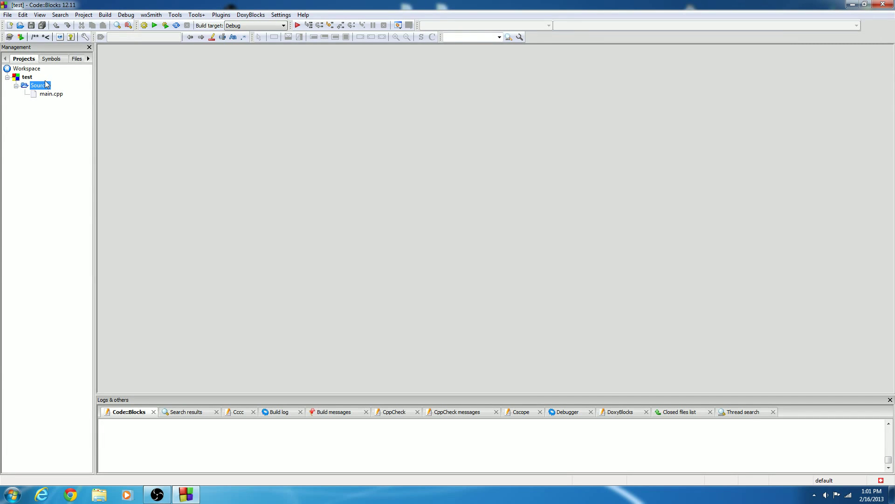
pyautogui.click(58, 97)
pyautogui.doubleClick(58, 98)
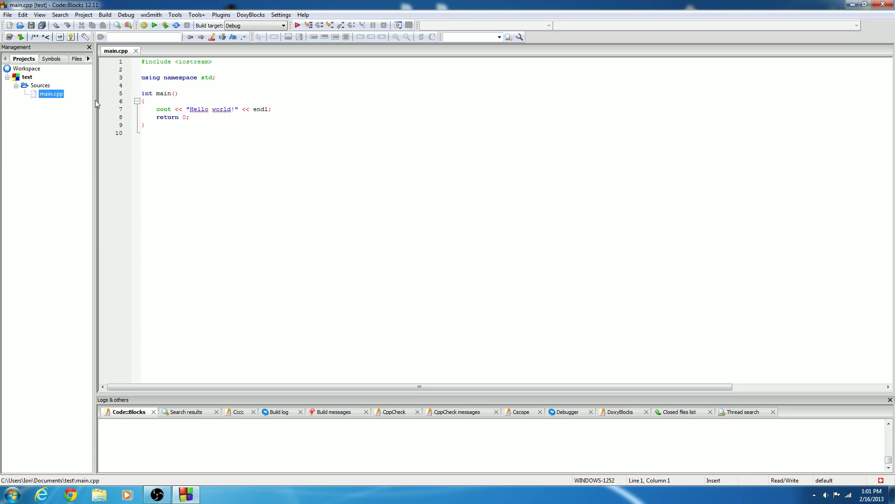
# Highlight the whole Hello world source, then lines 2 to 9.
pyautogui.moveTo(144, 62); pyautogui.dragTo(281, 205)
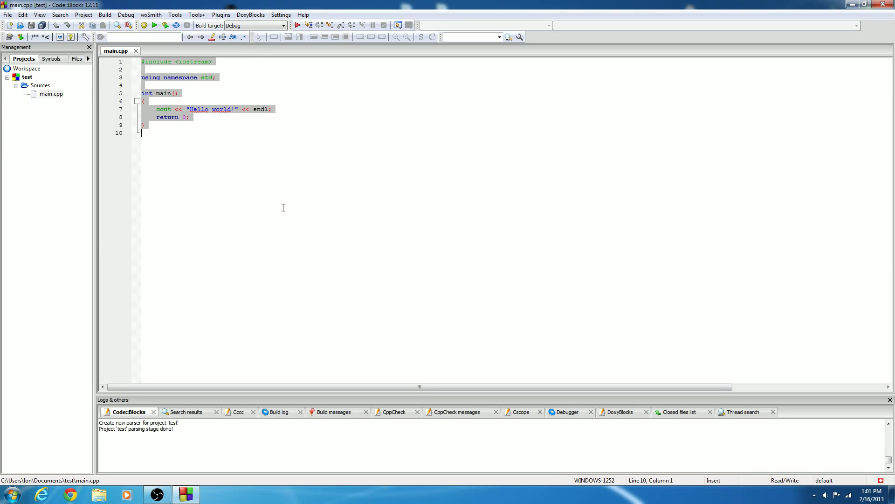
pyautogui.click(282, 206)
pyautogui.moveTo(269, 166); pyautogui.dragTo(170, 74)
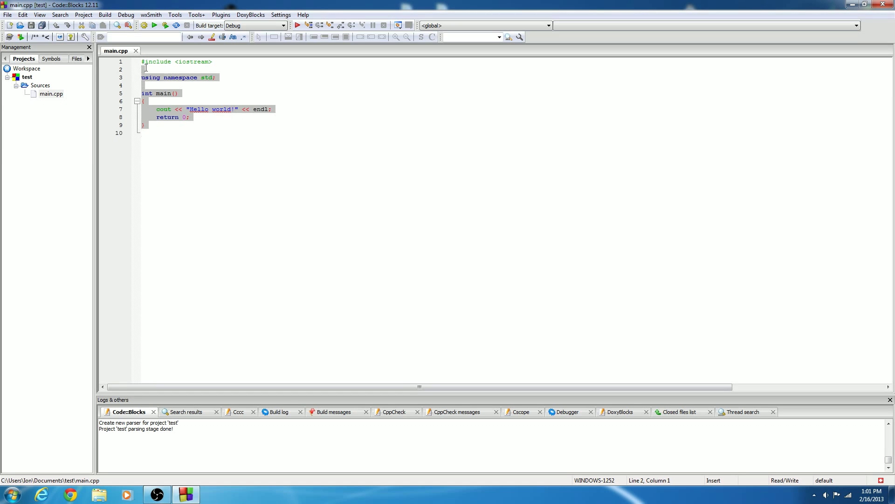
pyautogui.click(195, 146)
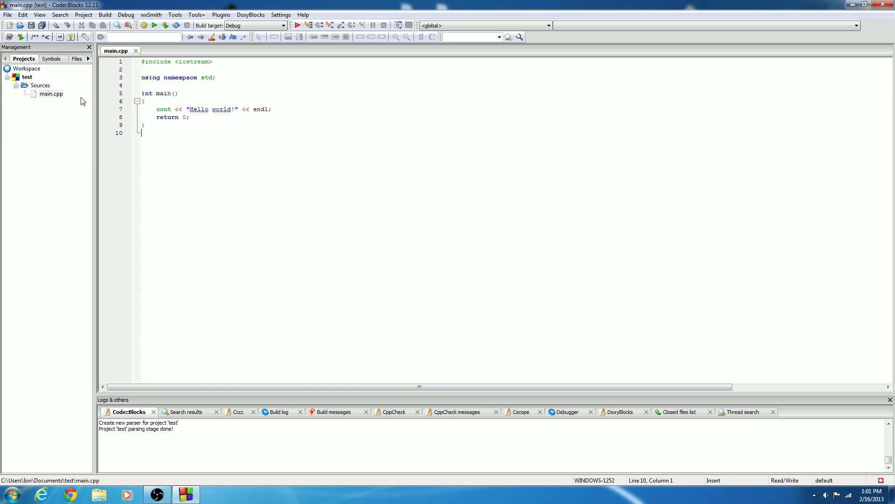
# Build and run test, then center the console window showing 'Hello world!'.
pyautogui.click(167, 28)
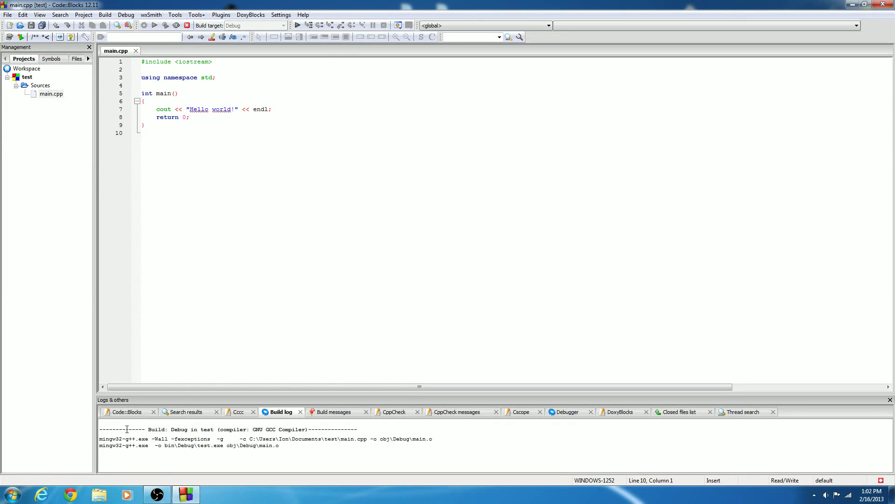
pyautogui.moveTo(162, 41); pyautogui.dragTo(357, 143)
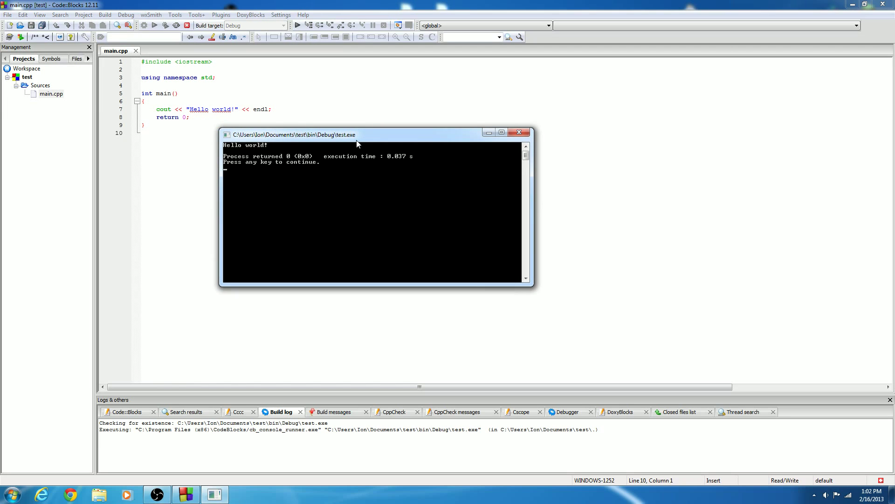